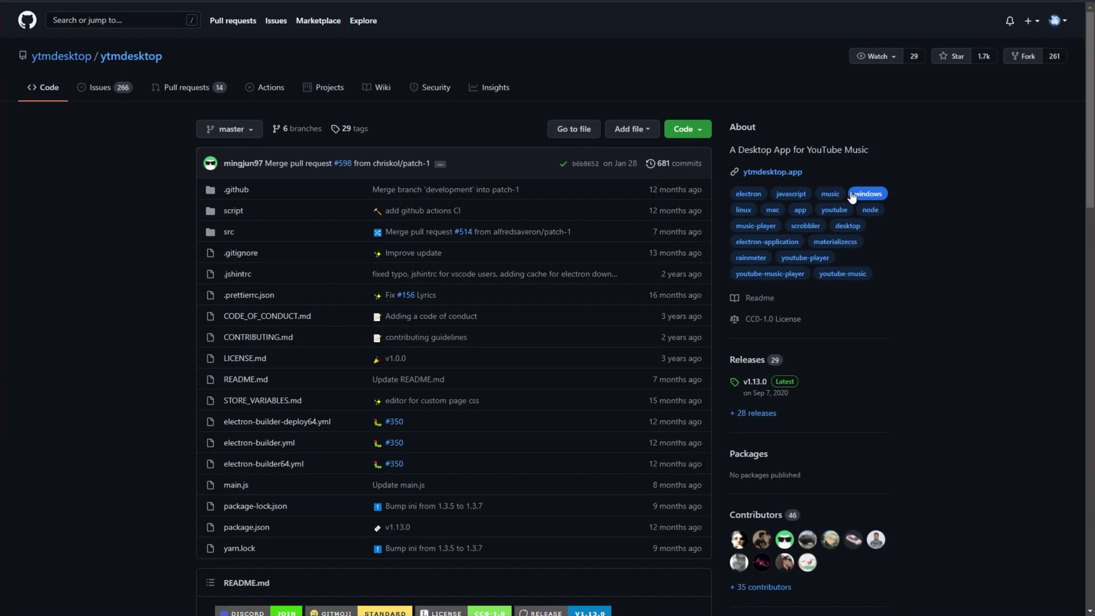
pyautogui.scroll(-6, 736, 228)
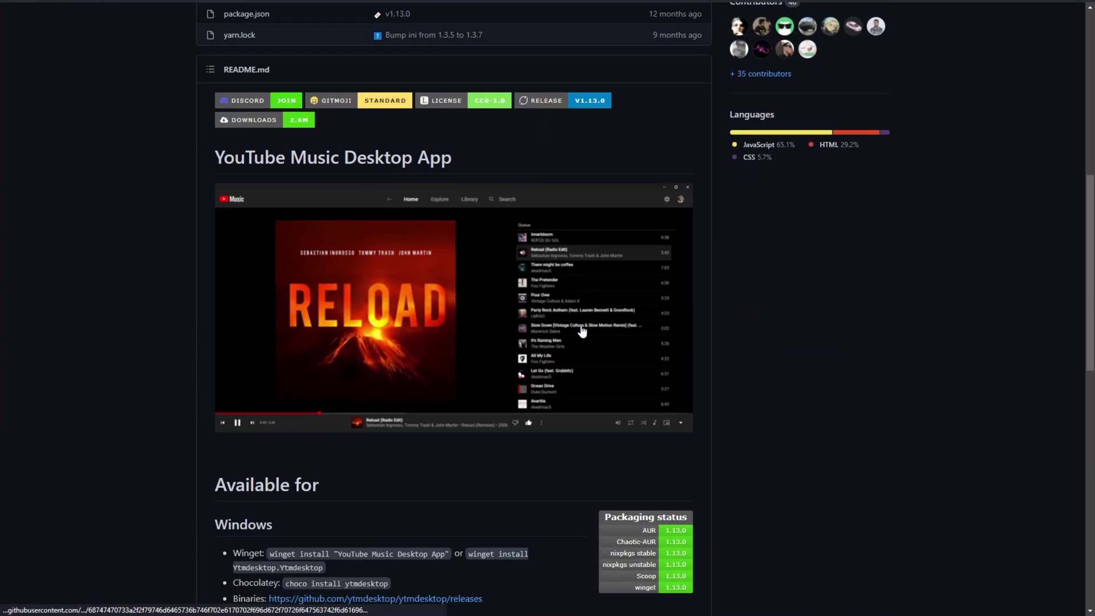
pyautogui.scroll(-4, 582, 331)
pyautogui.scroll(15, 581, 331)
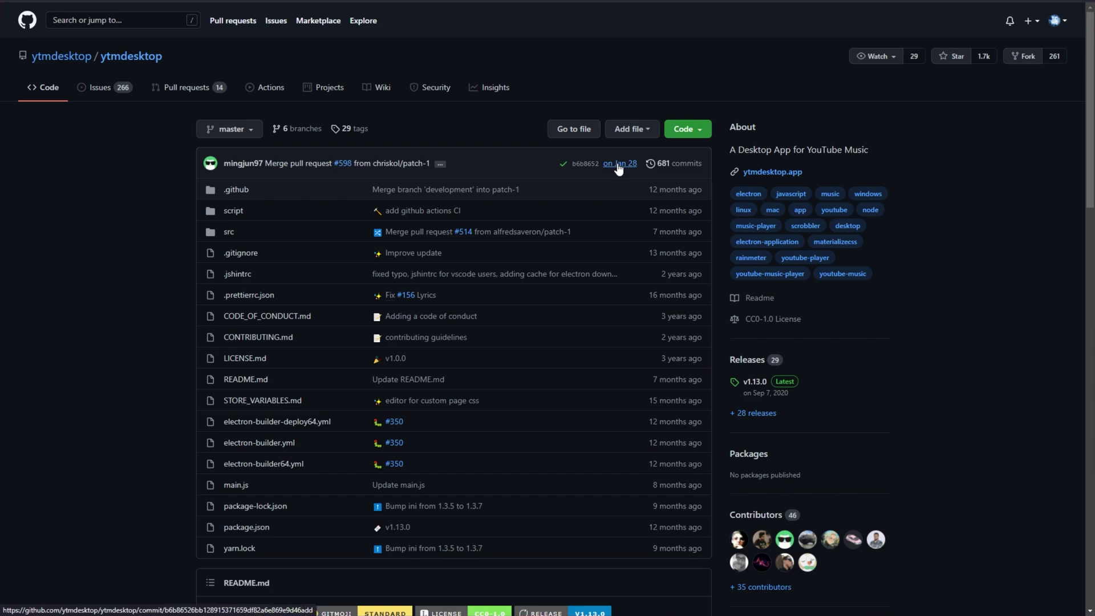
pyautogui.moveTo(618, 168)
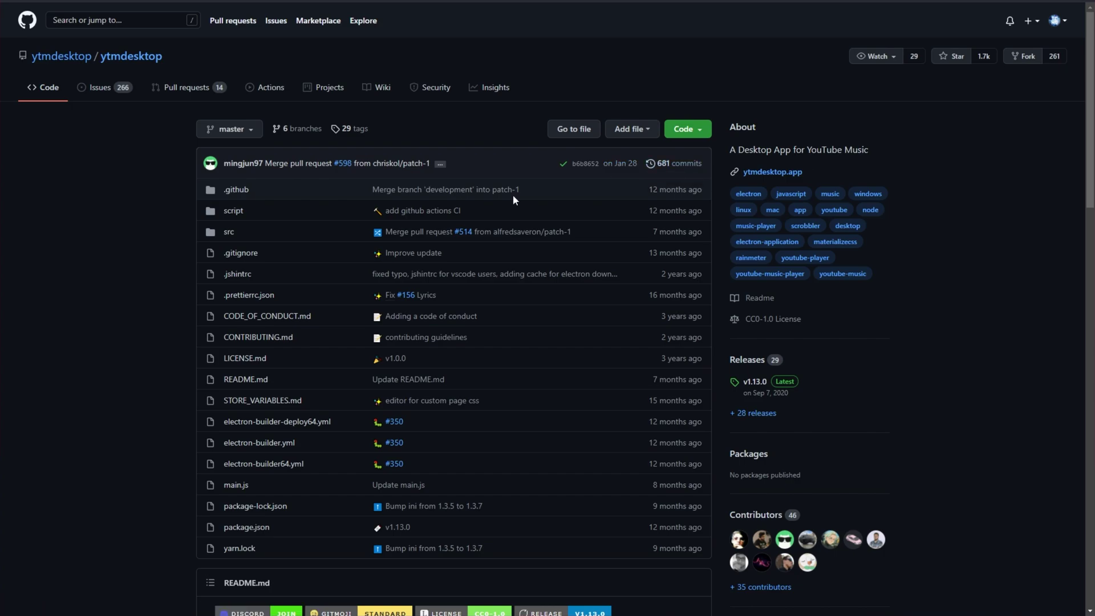
# Download YouTube-Music-Desktop-App-Setup-1.13.0.exe from the v1.13.0 release assets on GitHub.
pyautogui.click(751, 360)
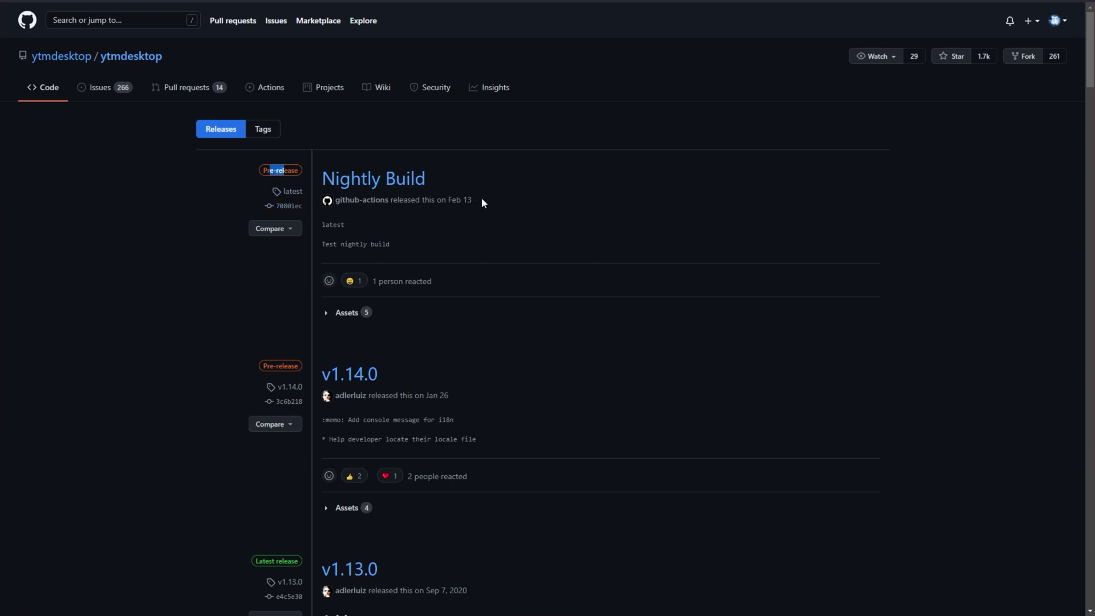
pyautogui.scroll(-1, 437, 253)
pyautogui.scroll(-5, 438, 254)
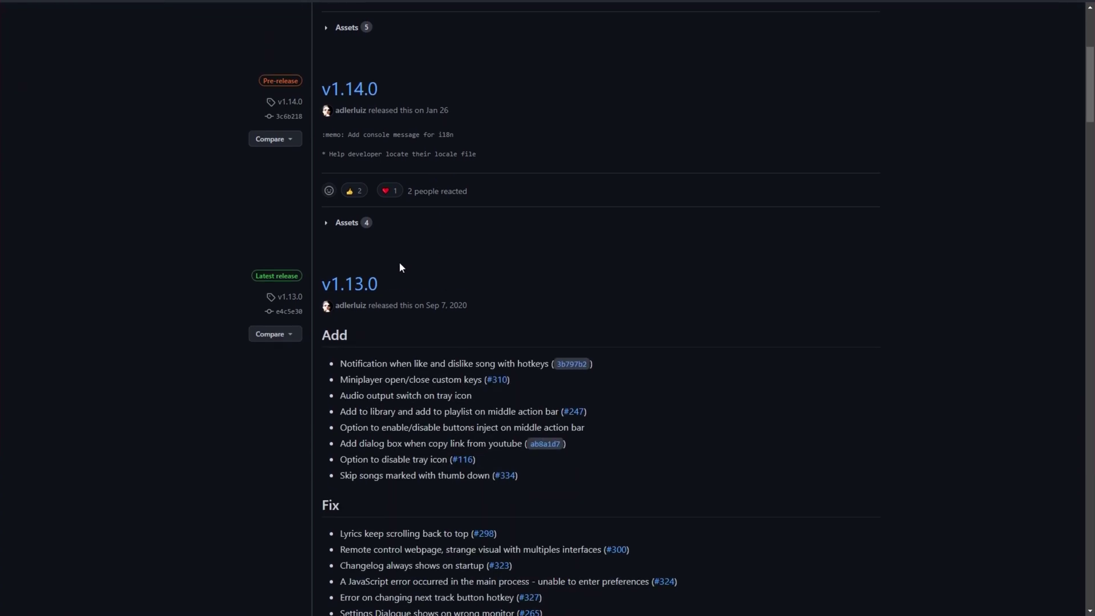
pyautogui.moveTo(269, 278); pyautogui.dragTo(290, 281)
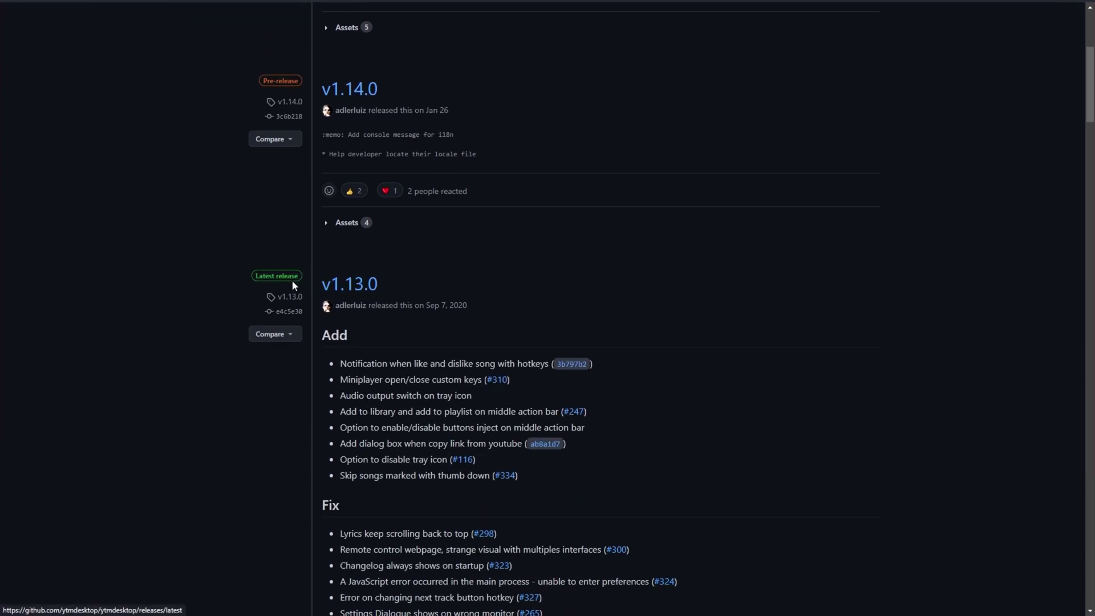
pyautogui.scroll(-4, 356, 289)
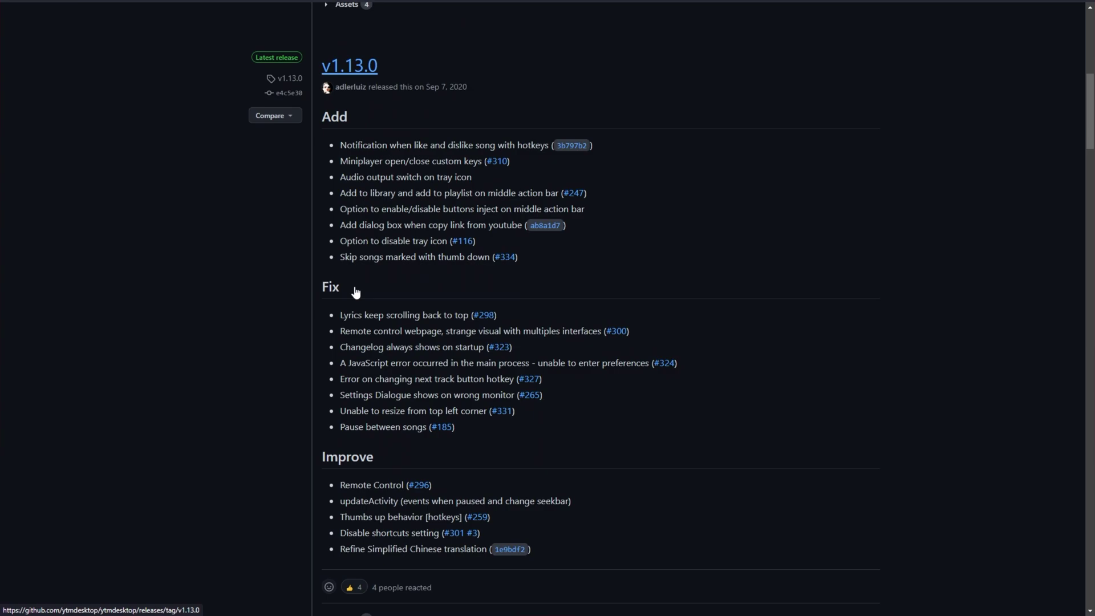
pyautogui.scroll(-5, 355, 292)
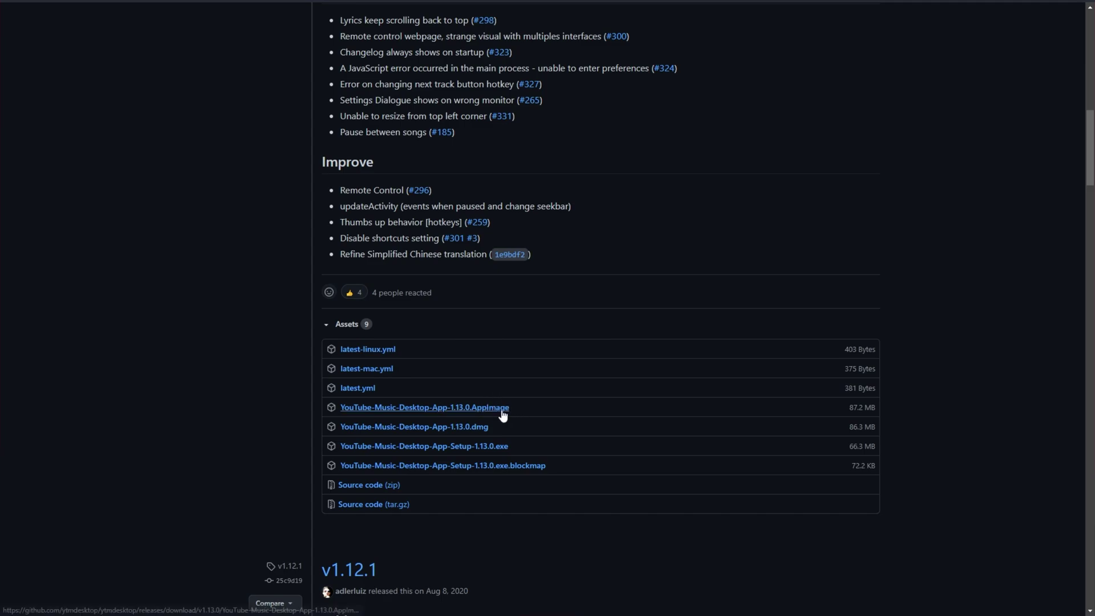
pyautogui.click(486, 448)
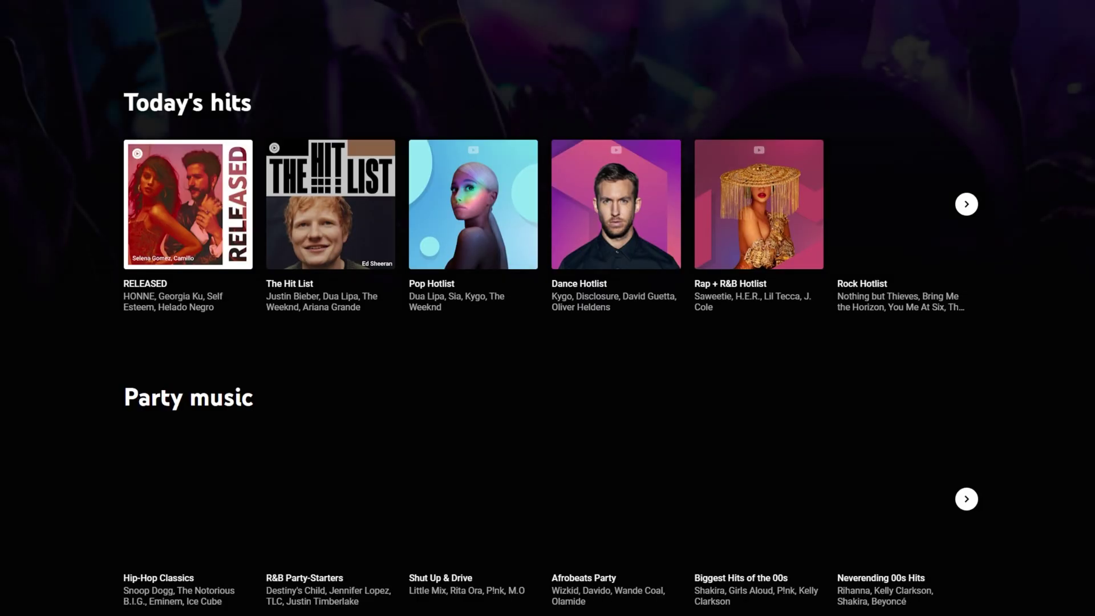
# Open the app's settings window and move it slightly lower on screen.
pyautogui.scroll(-15, 576, 135)
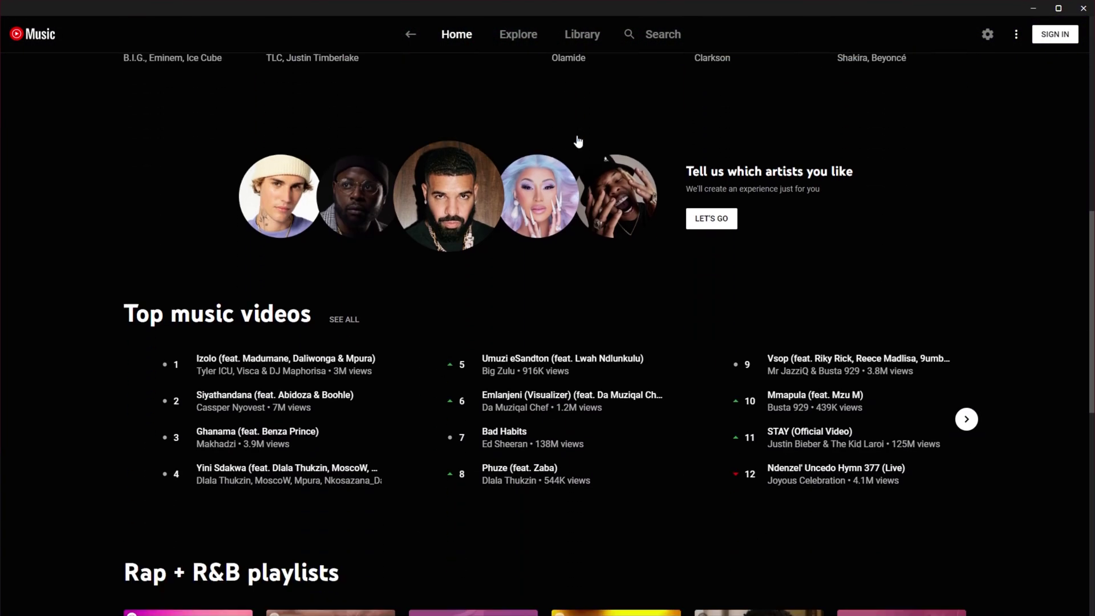
pyautogui.scroll(4, 683, 309)
pyautogui.scroll(10, 683, 309)
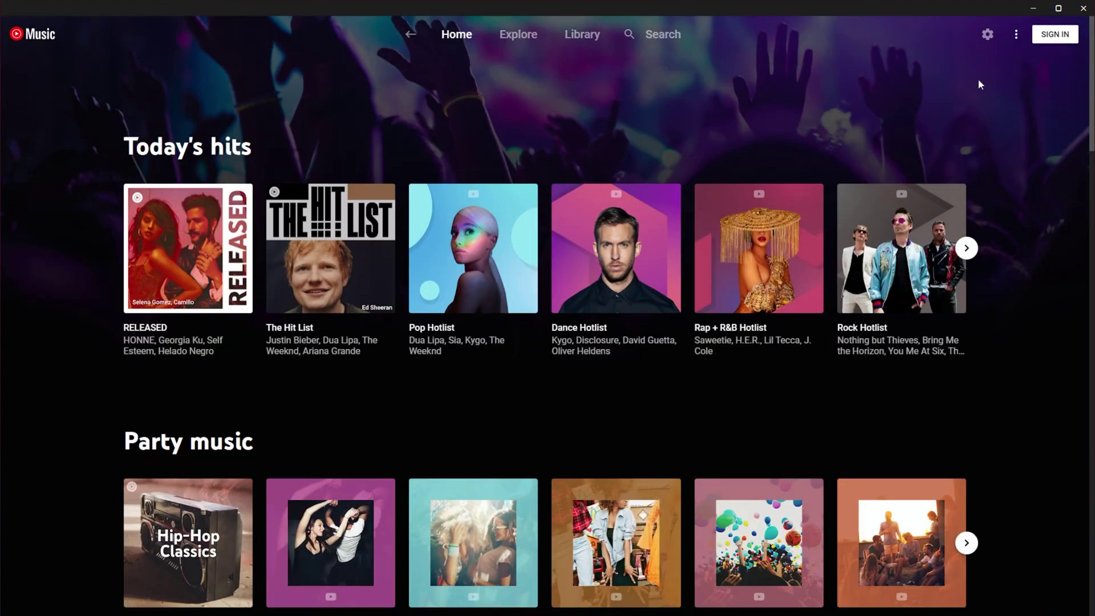
pyautogui.click(987, 35)
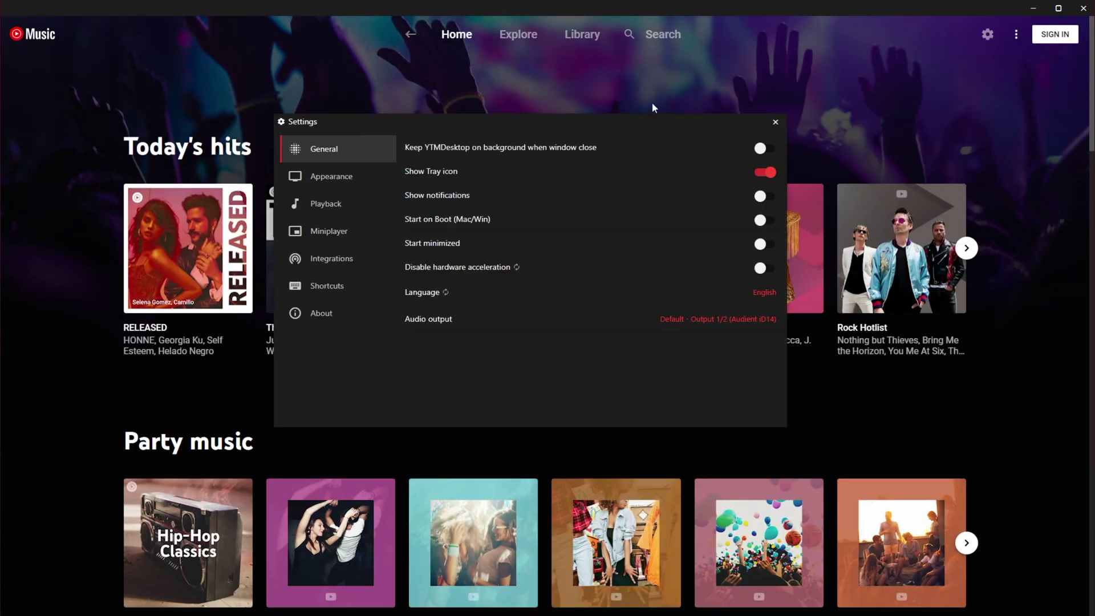
pyautogui.moveTo(630, 125); pyautogui.dragTo(649, 167)
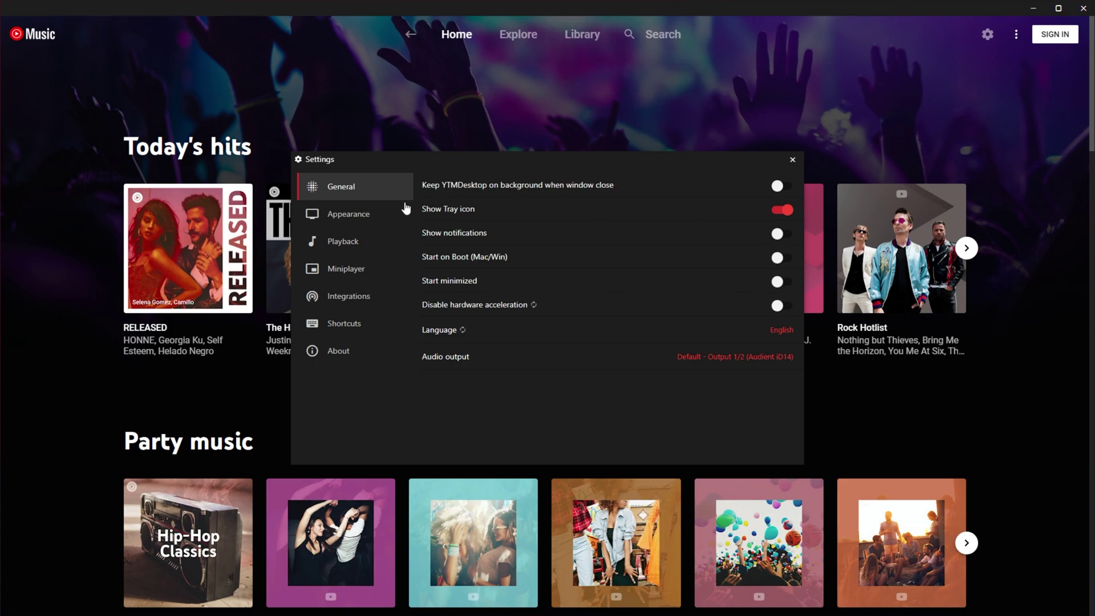
# Browse Appearance, Playback, Miniplayer, Integrations and Shortcuts, ending on About showing version 1.13.0.
pyautogui.click(369, 217)
pyautogui.click(355, 244)
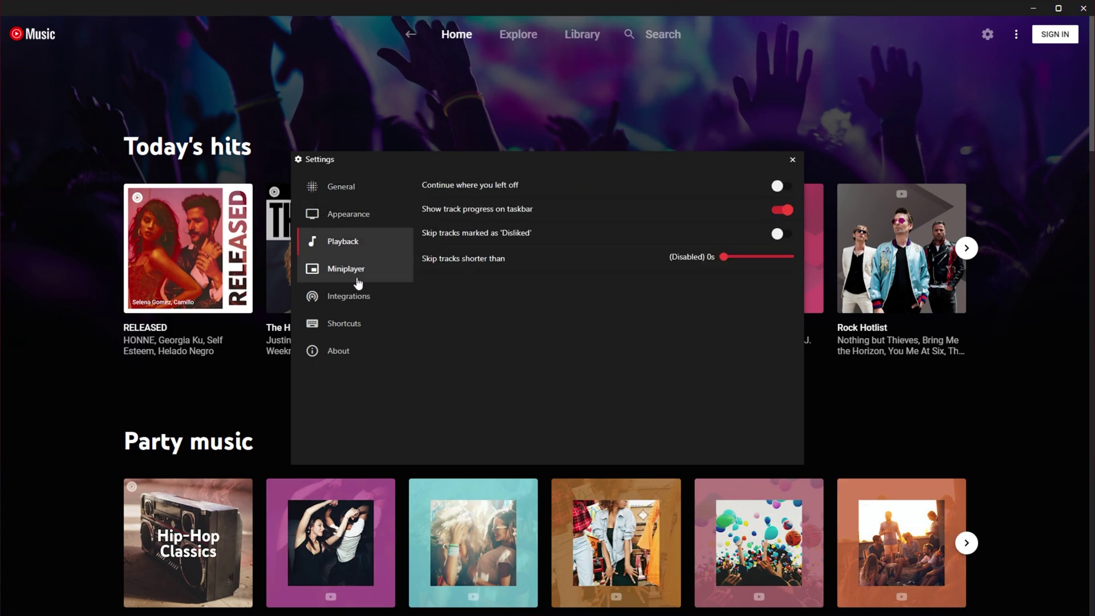
pyautogui.click(358, 274)
pyautogui.click(353, 307)
pyautogui.click(351, 329)
pyautogui.click(348, 356)
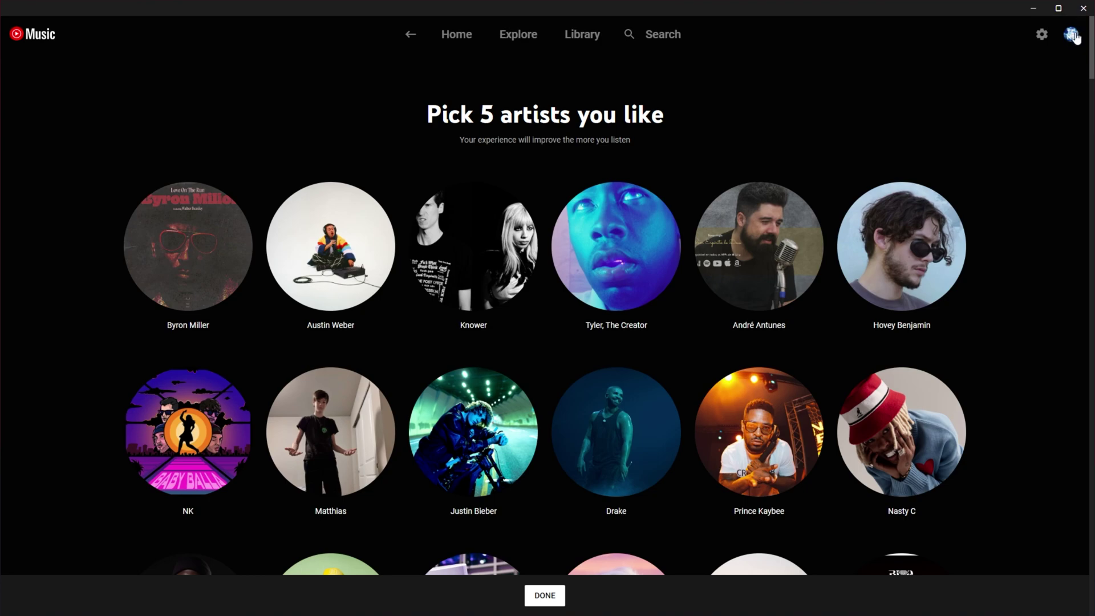
# Pick Tyler, The Creator and Denzel Curry as liked artists on the onboarding page.
pyautogui.click(626, 232)
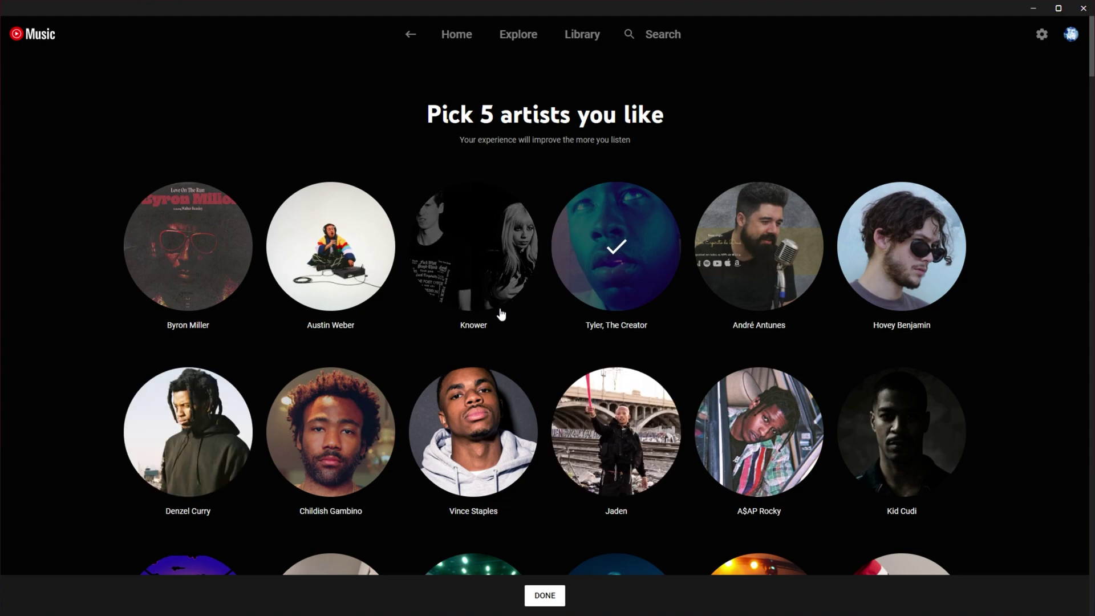
pyautogui.click(188, 432)
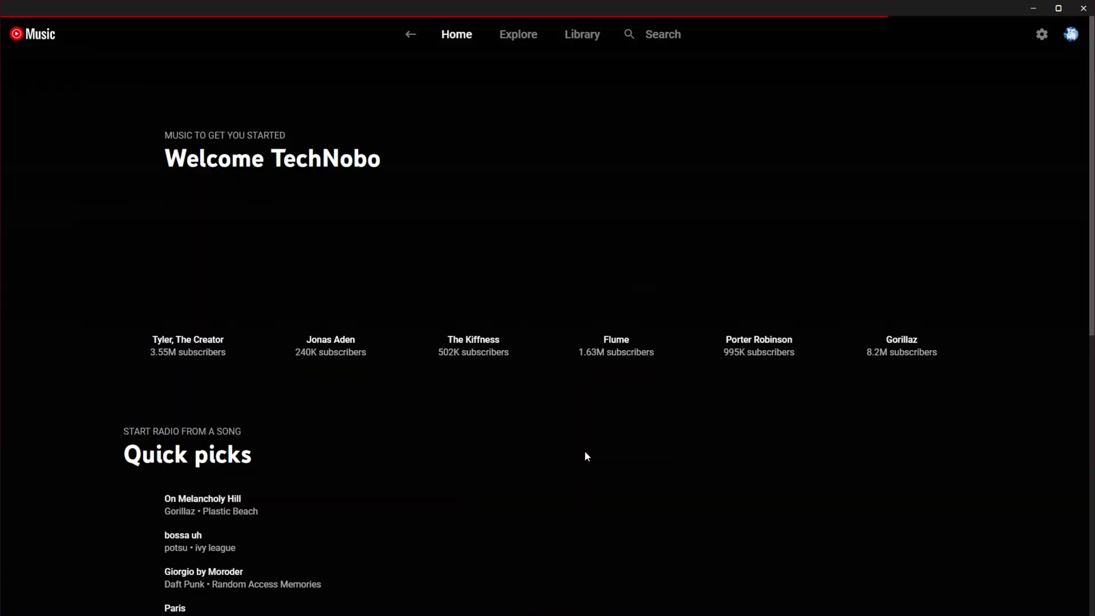
# Leave the full-screen EARFQUAKE player and return to the Tyler, The Creator artist page.
pyautogui.scroll(-10, 583, 450)
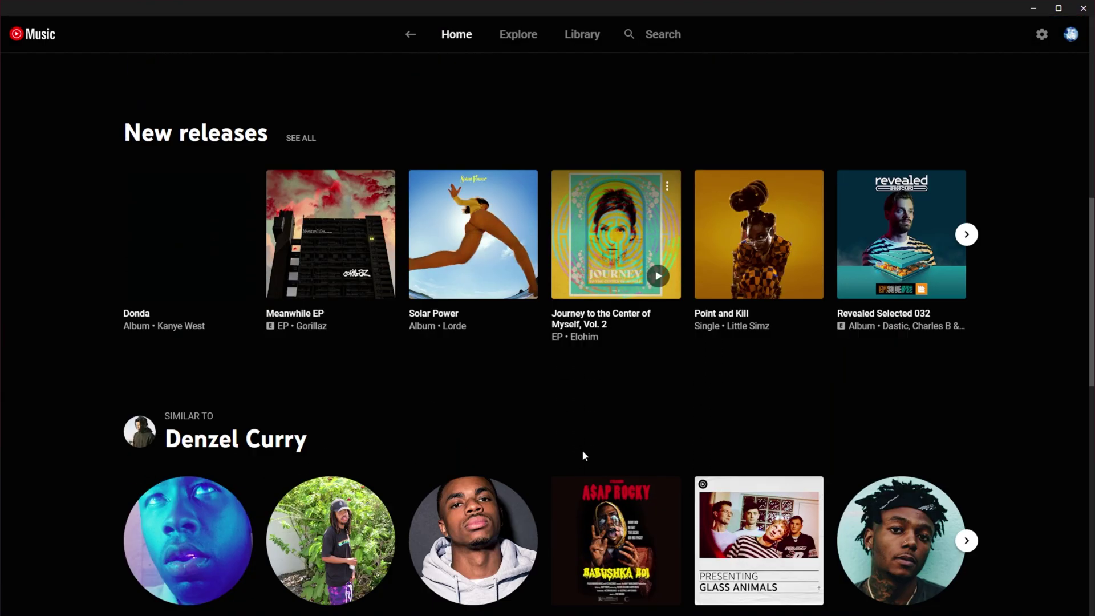
pyautogui.scroll(-5, 582, 450)
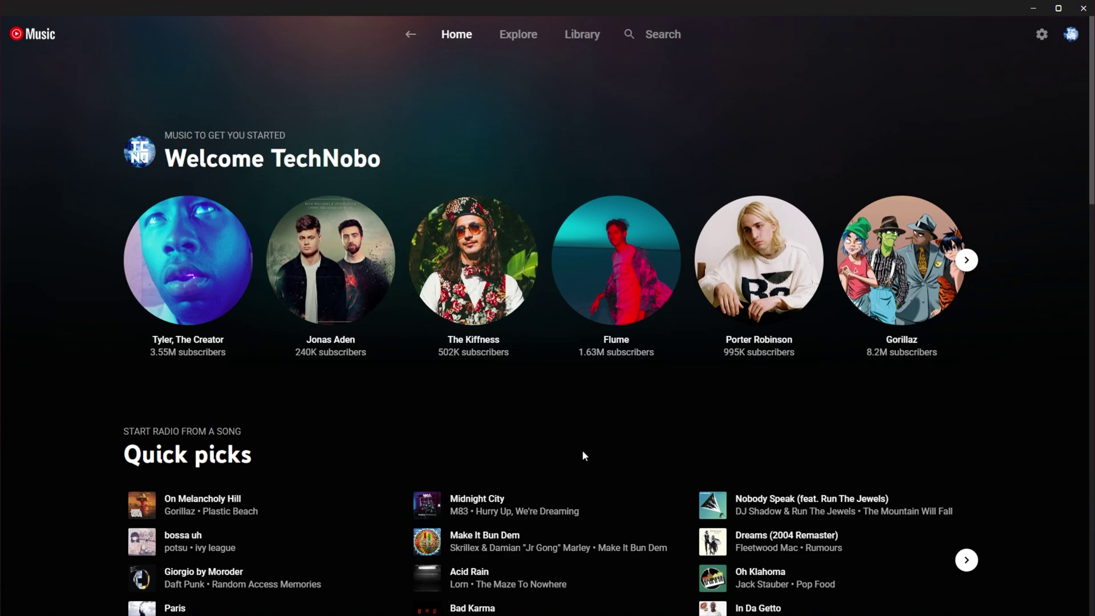
pyautogui.scroll(-5, 582, 451)
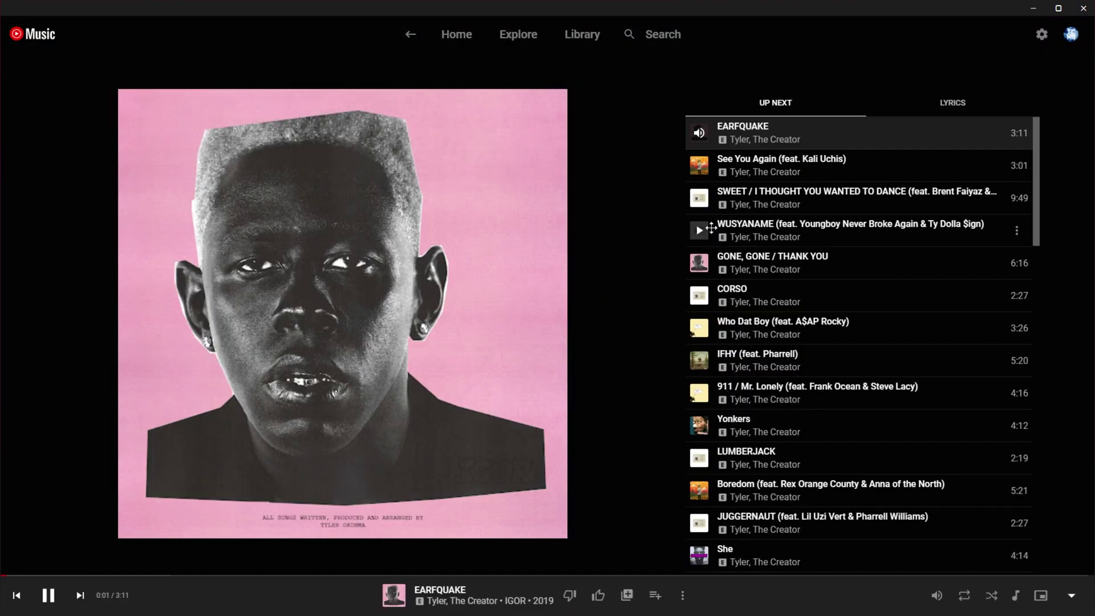
pyautogui.click(410, 34)
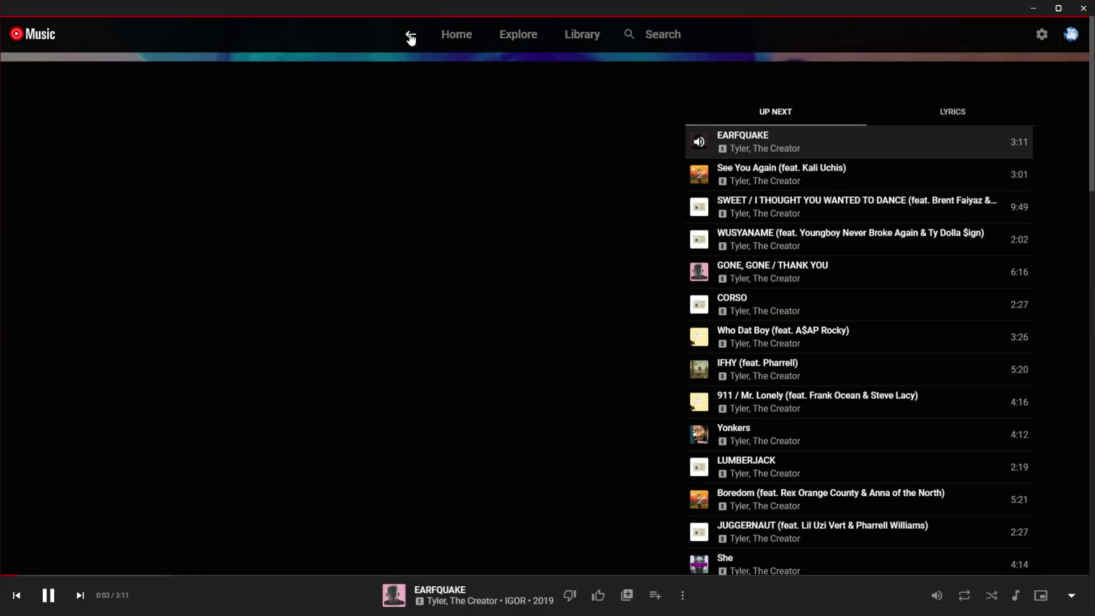
# Pause, resume, skip ahead, then return to EARFQUAKE using the Space, J and K keys.
pyautogui.press('space')
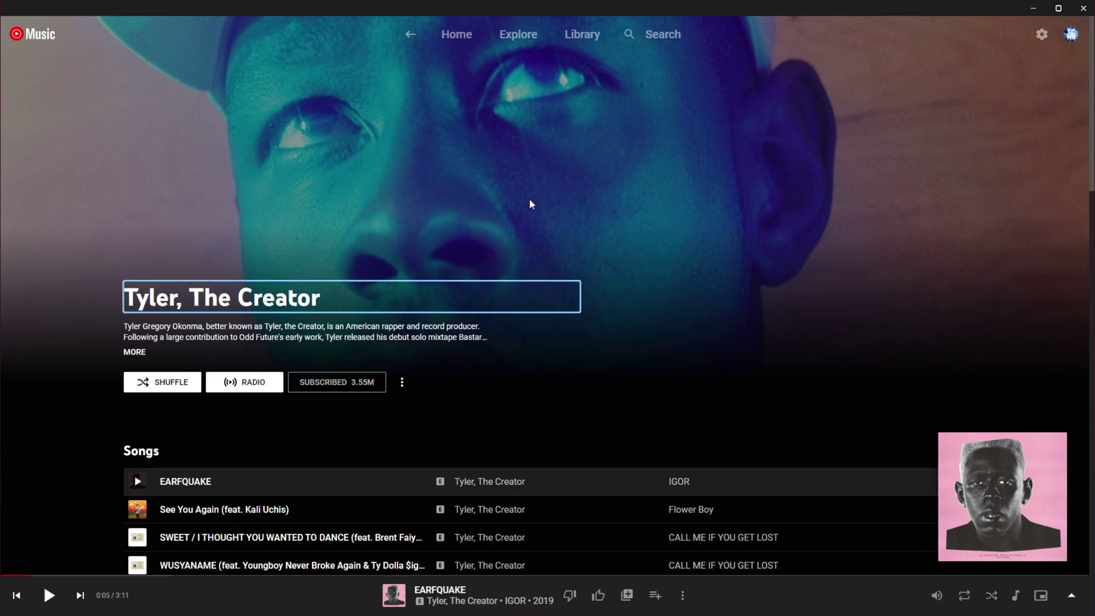
pyautogui.press('space')
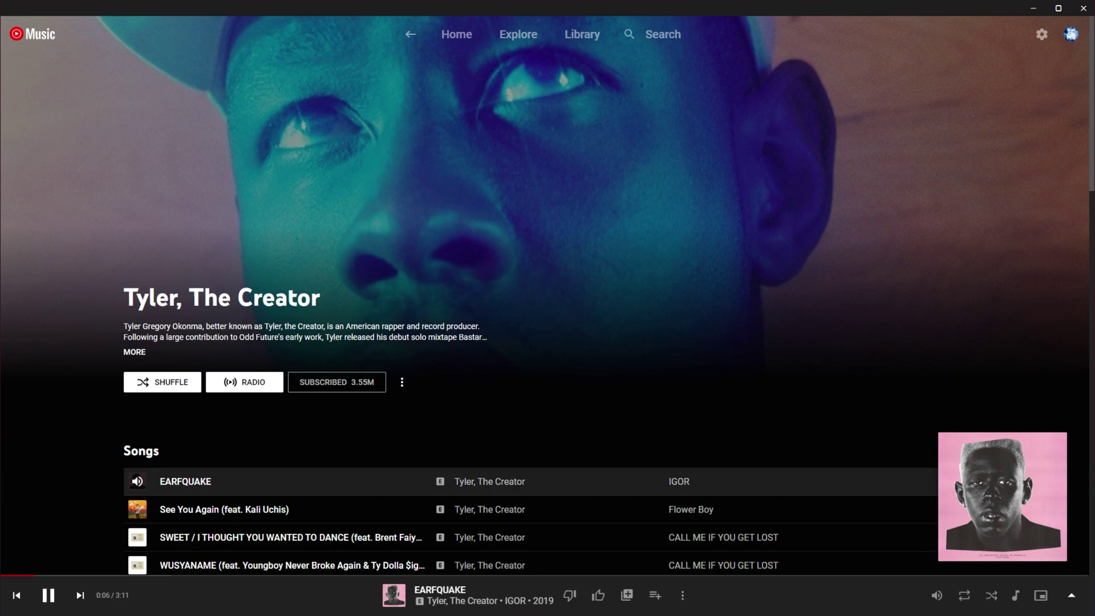
pyautogui.press('space')
pyautogui.press('space')
pyautogui.press('j')
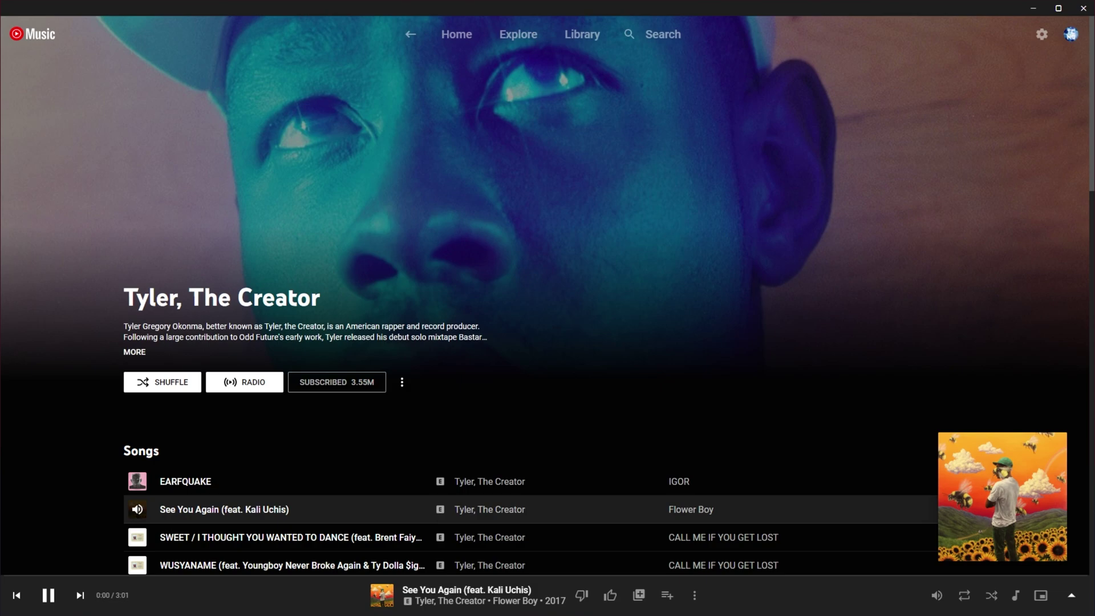
pyautogui.press('k')
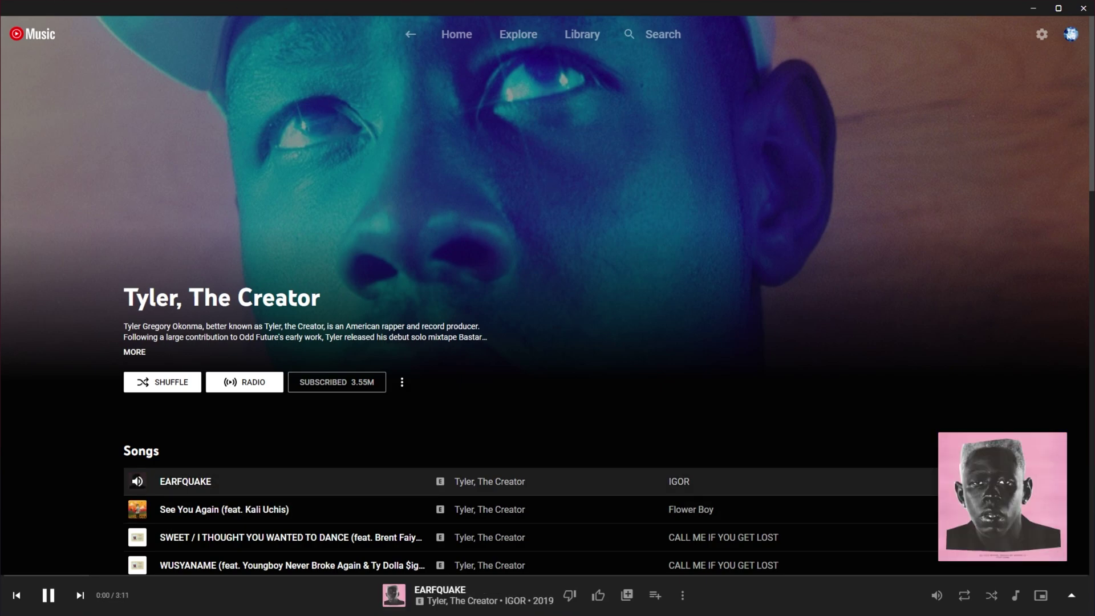
pyautogui.scroll(-7, 769, 217)
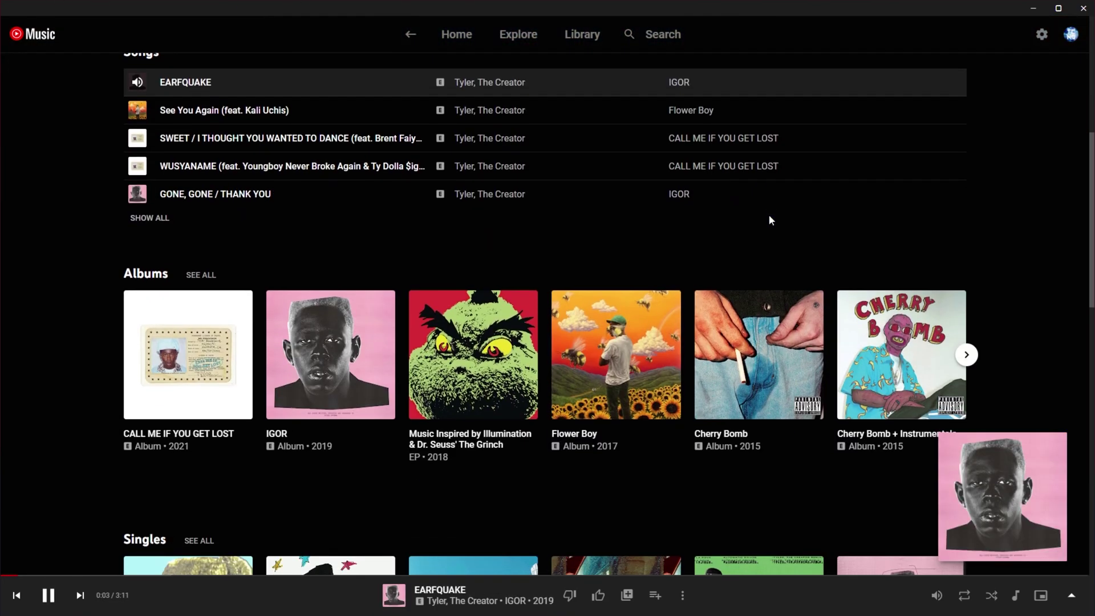
pyautogui.scroll(7, 770, 217)
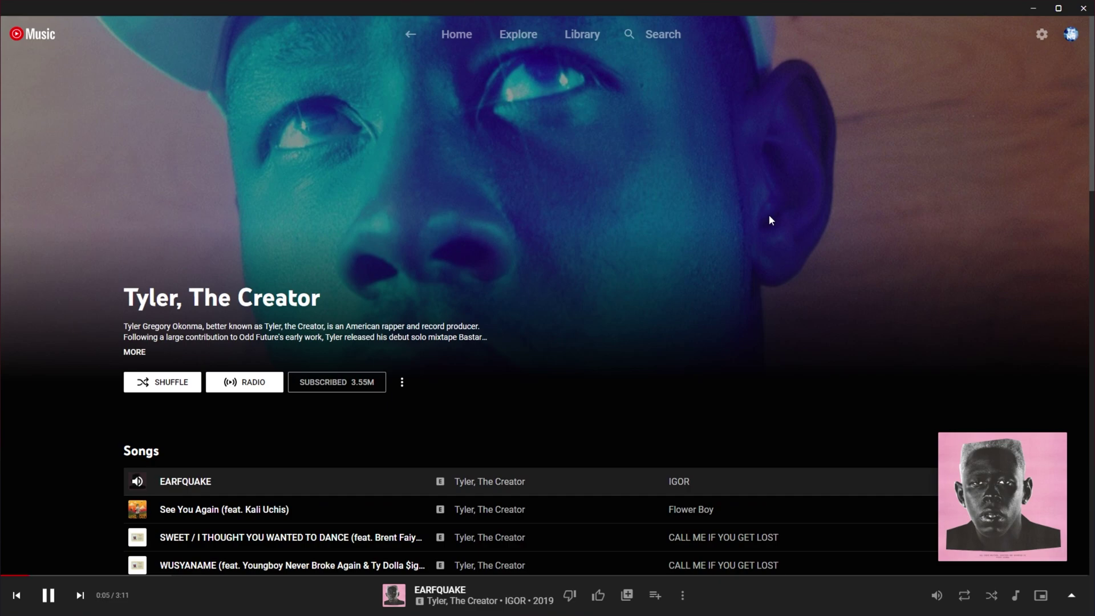
pyautogui.moveTo(930, 598)
# Switch on Discord Rich Presence under Integrations settings and review its sharing options.
pyautogui.click(1041, 34)
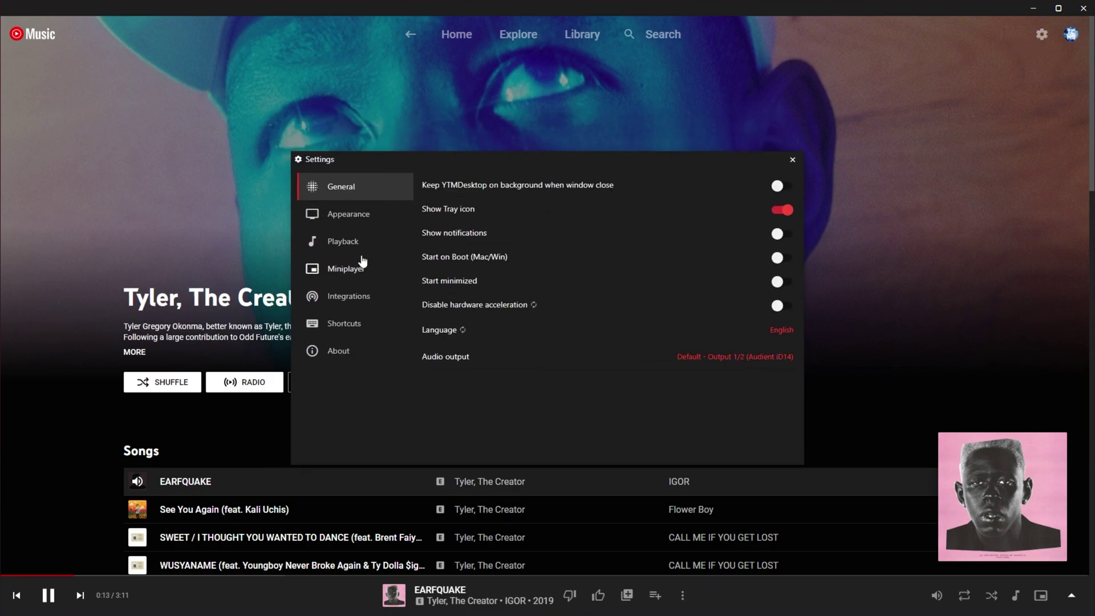
pyautogui.click(355, 243)
pyautogui.click(358, 218)
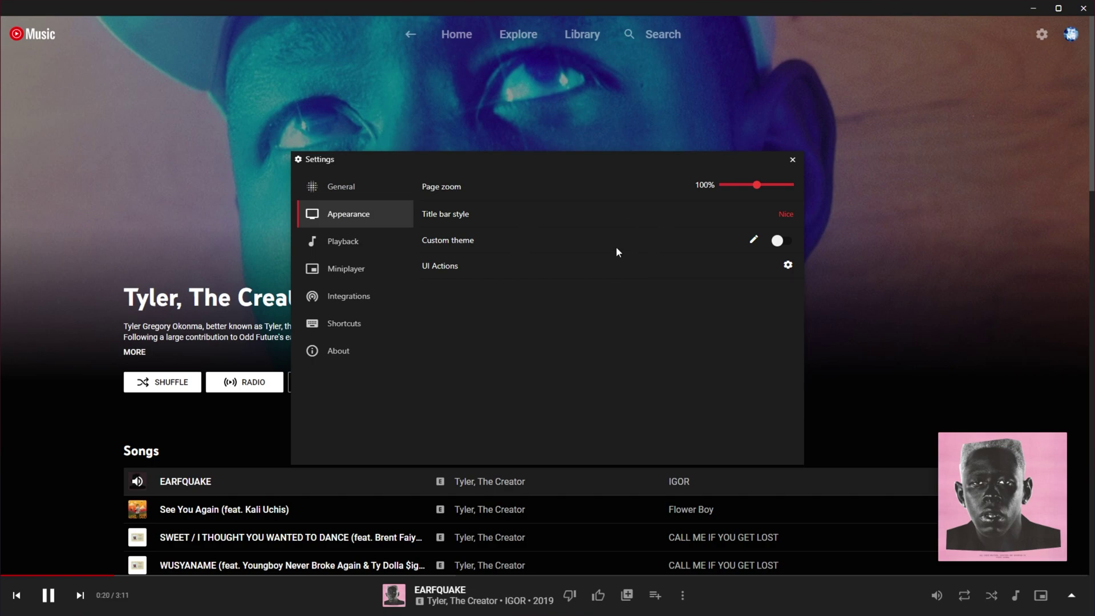
pyautogui.click(349, 295)
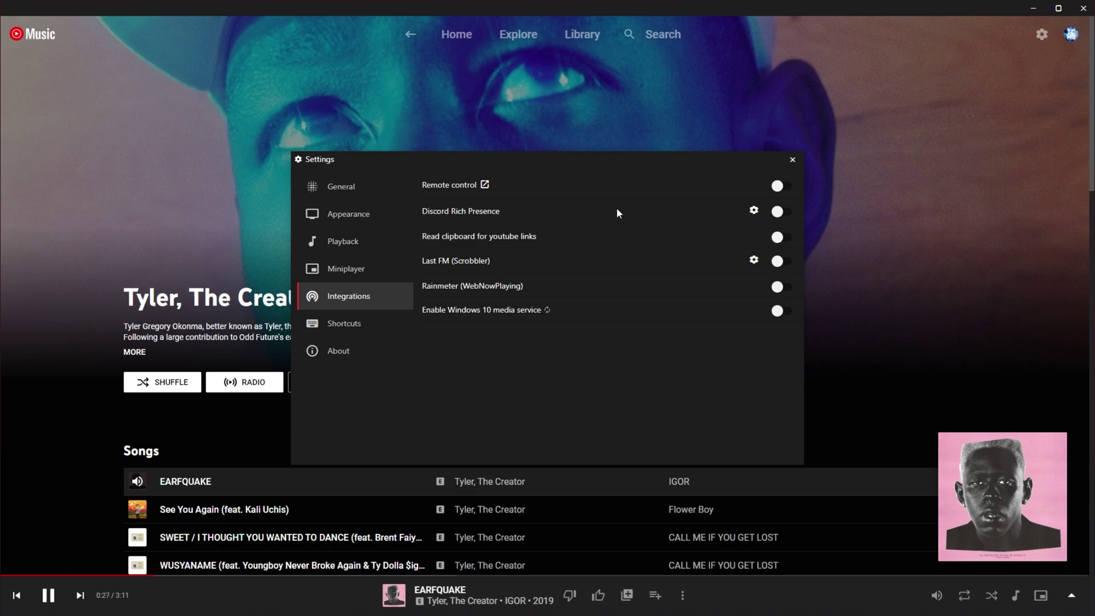
pyautogui.click(779, 213)
pyautogui.click(754, 211)
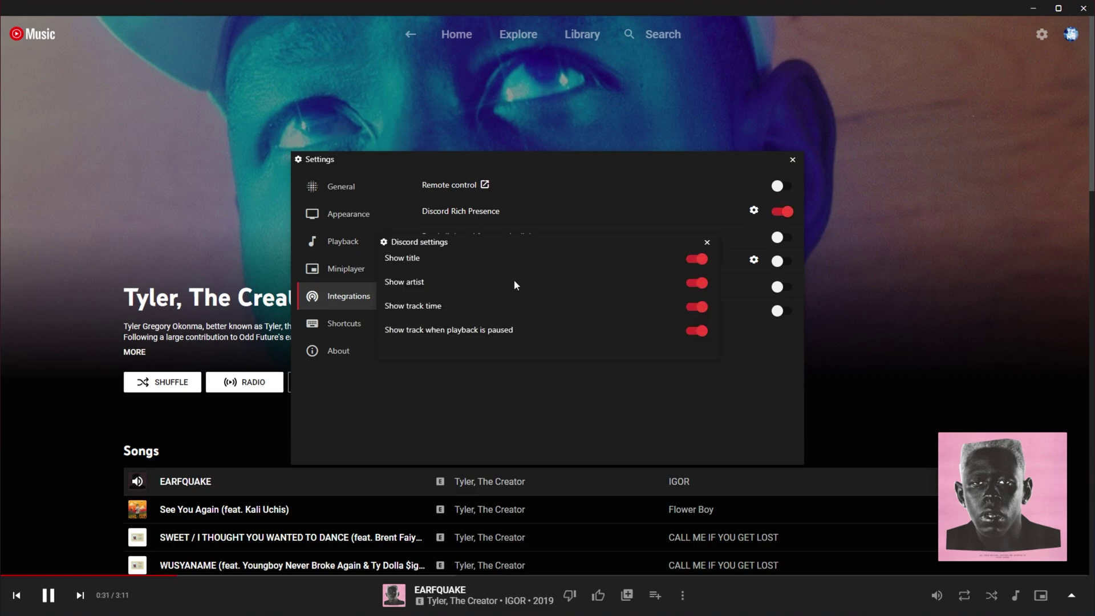
pyautogui.click(707, 242)
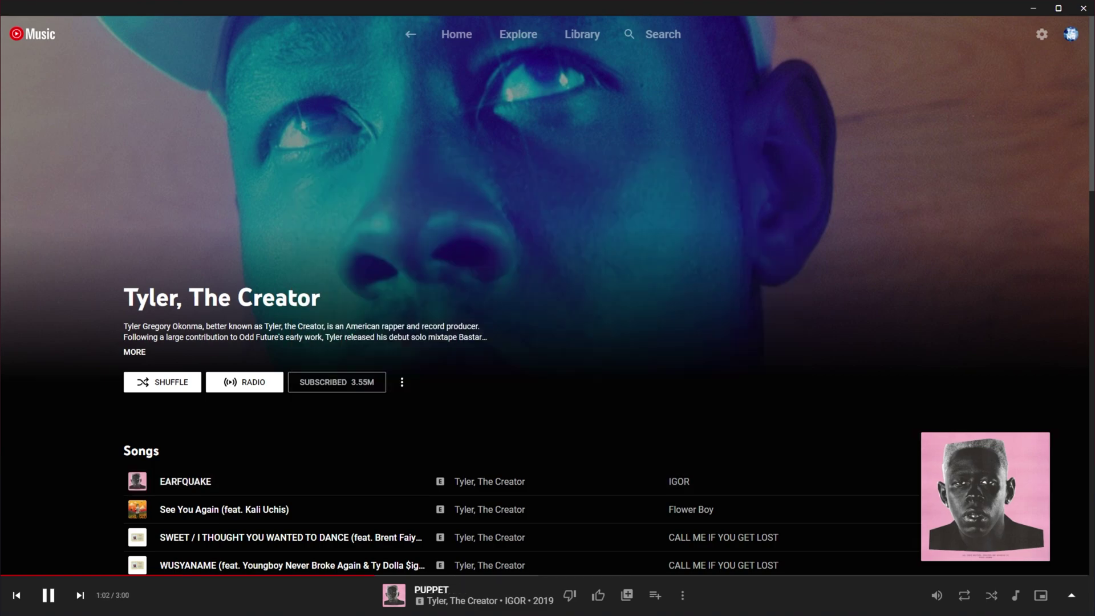
# Confirm the Discord profile activity shows YouTube Music playing PUPPET, then close Discord.
pyautogui.hotkey('alt', 'Tab')
pyautogui.moveTo(684, 102); pyautogui.dragTo(794, 128)
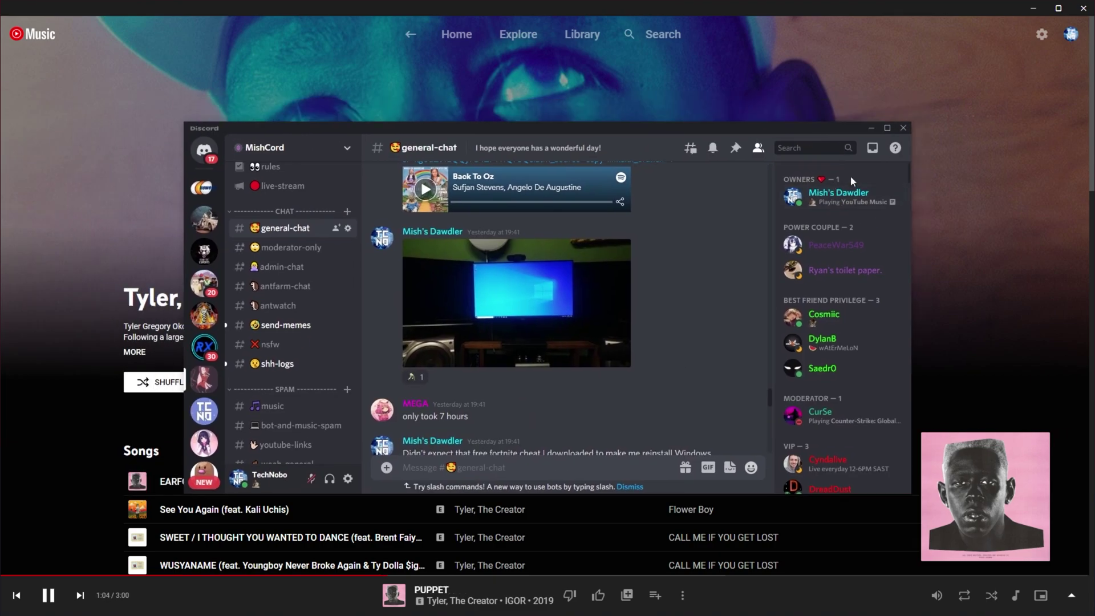
pyautogui.click(850, 203)
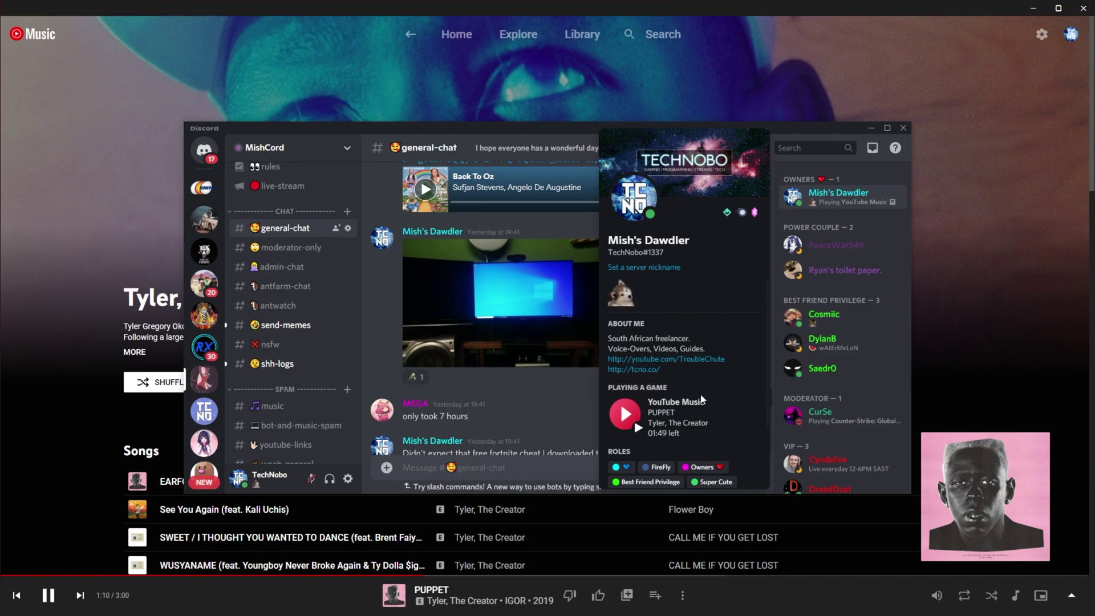
pyautogui.click(506, 228)
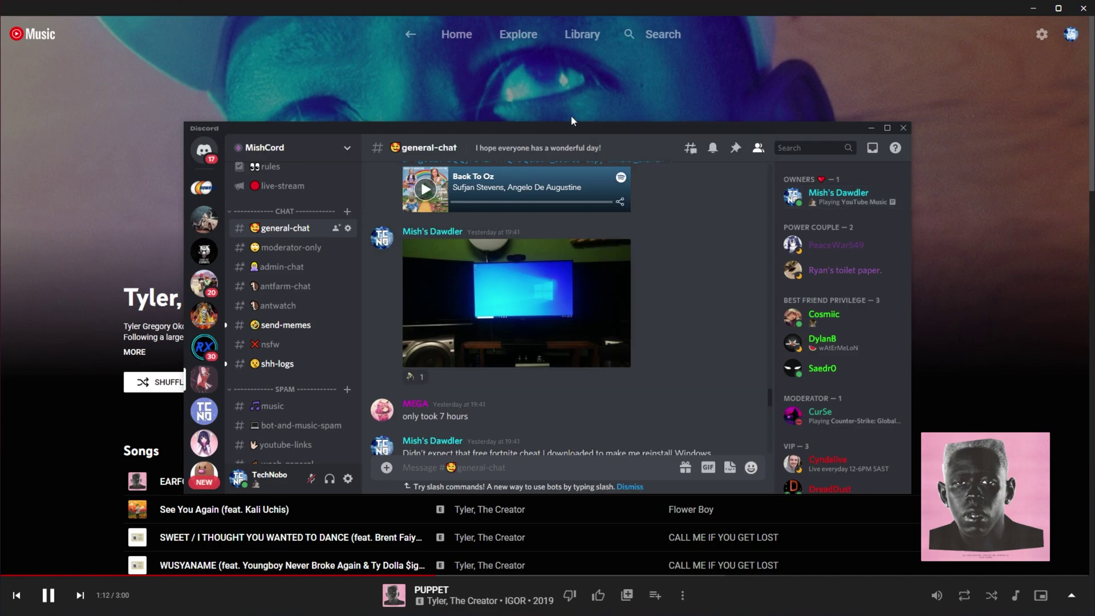
pyautogui.hotkey('alt', 'F4')
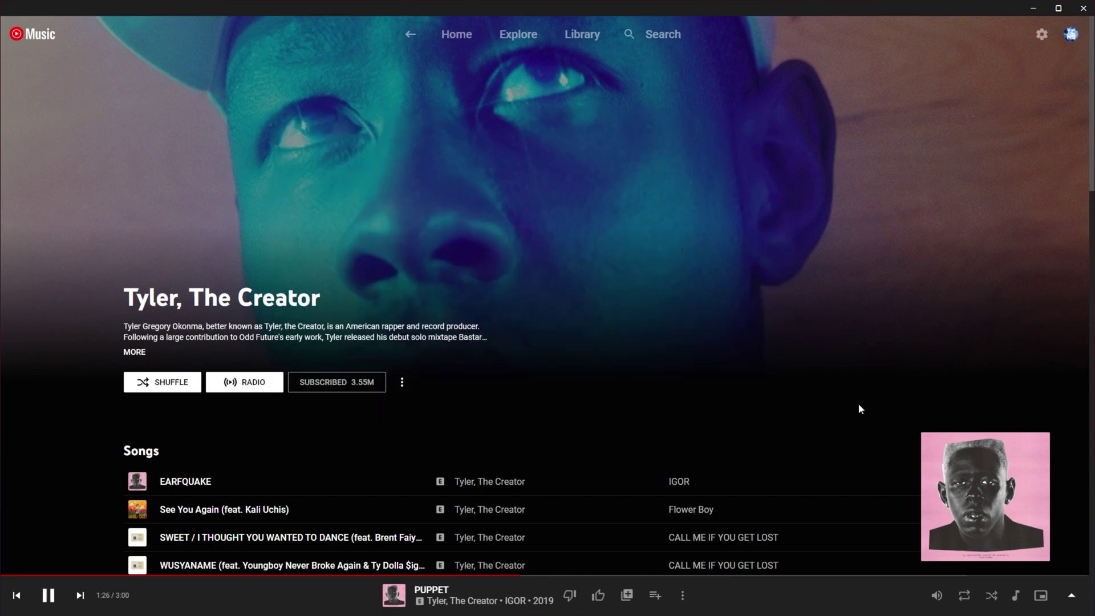
# Open the Lyrics panel for PUPPET and scroll through its lyrics.
pyautogui.click(1015, 595)
pyautogui.scroll(-4, 653, 80)
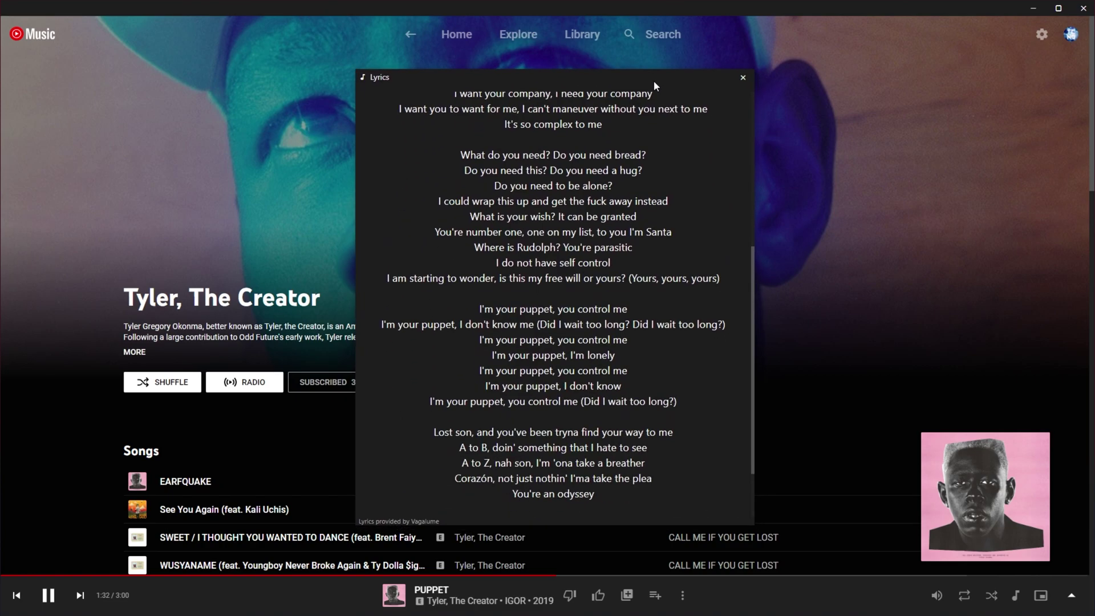